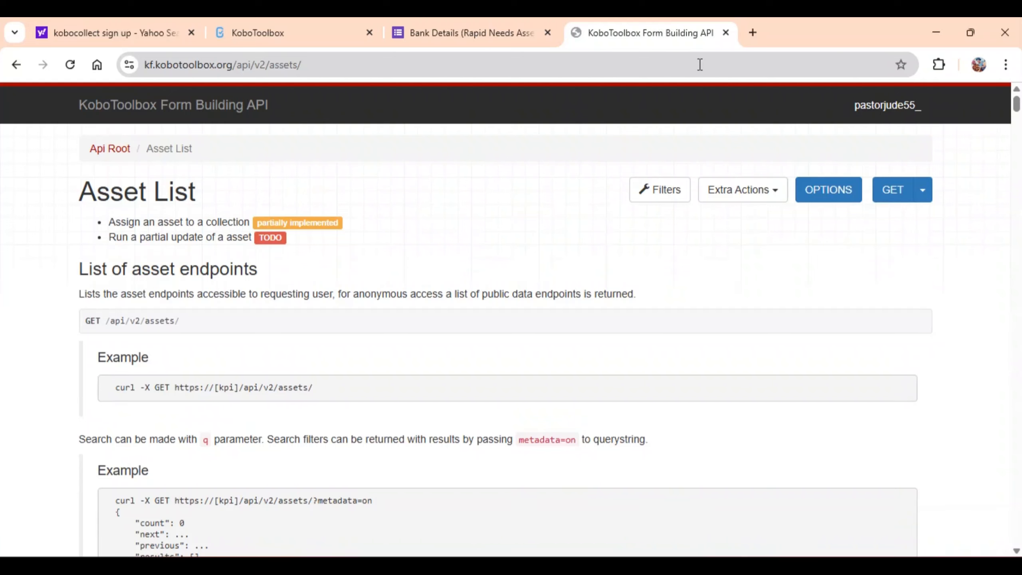
Search the asset list for "PRACTIC" and locate the export settings of the PRACTICE WORK project.
key(ctrl+f)
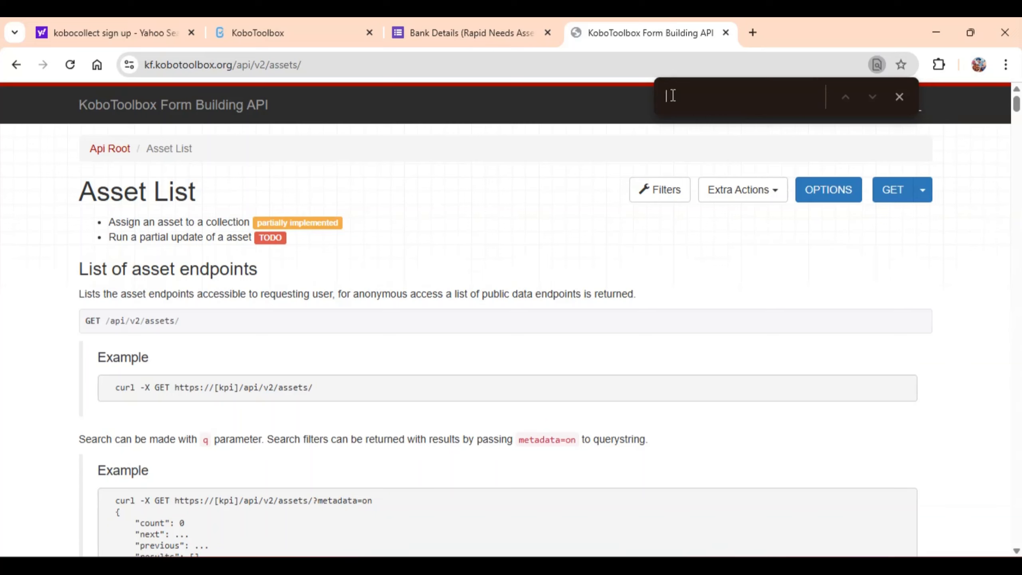
text(PR)
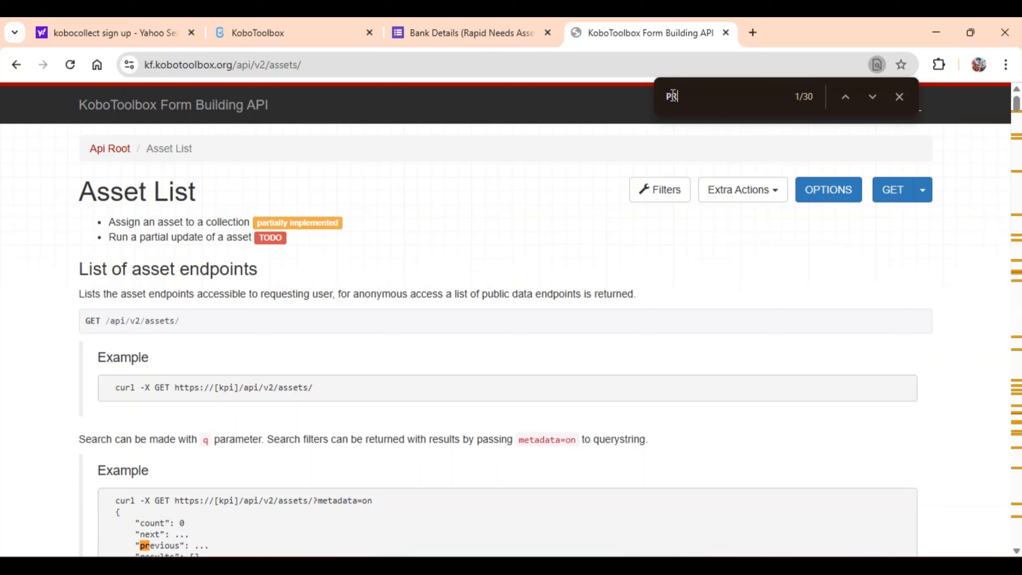
text(AC)
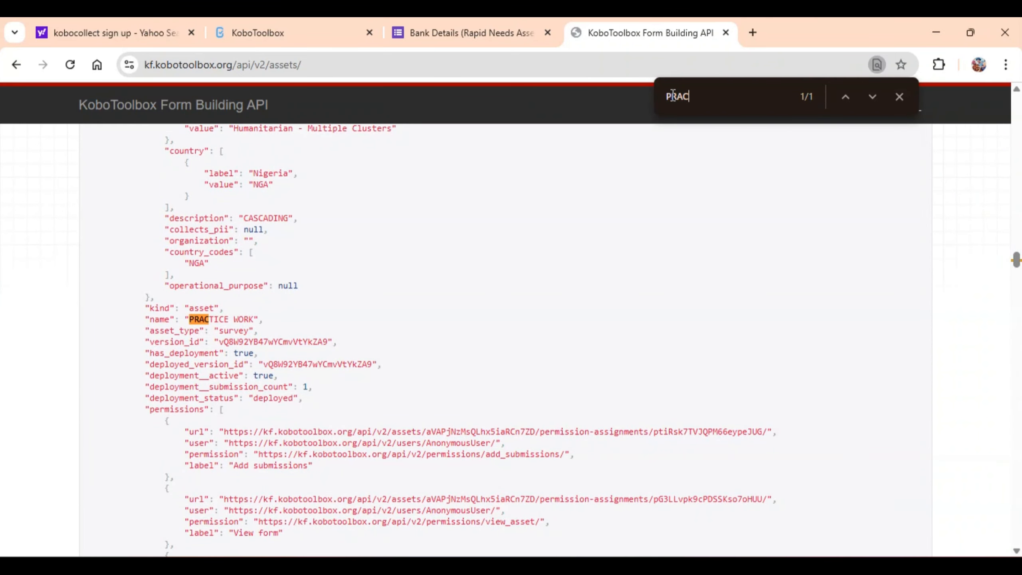
text(TIC)
scroll(1017, 264, down, 1)
drag(1017, 260, 1020, 285)
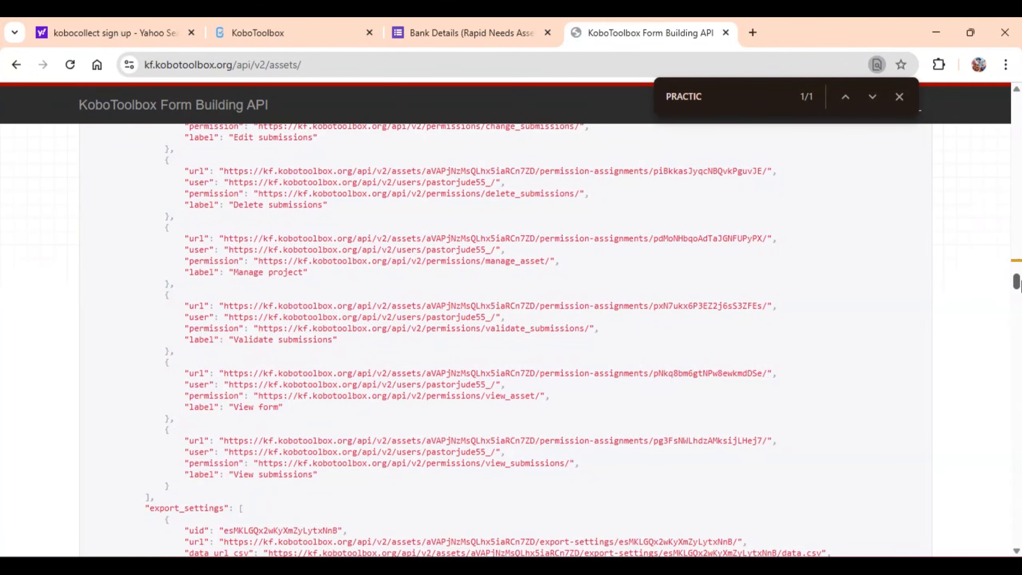
drag(1020, 285, 1018, 288)
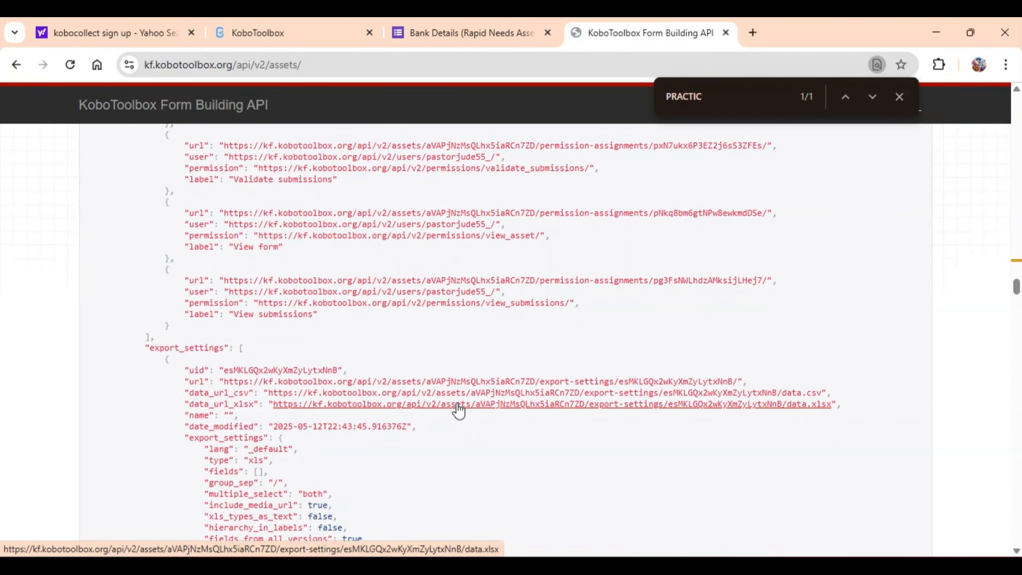
Download the PRACTICE WORK export from its data_url_xlsx link and copy that link's address.
click(457, 404)
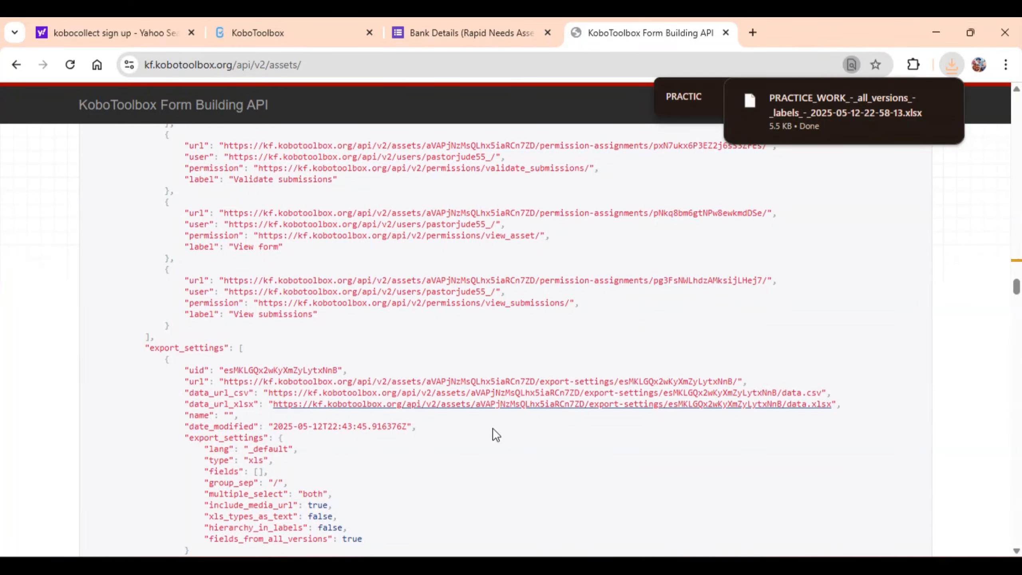
right_click(518, 406)
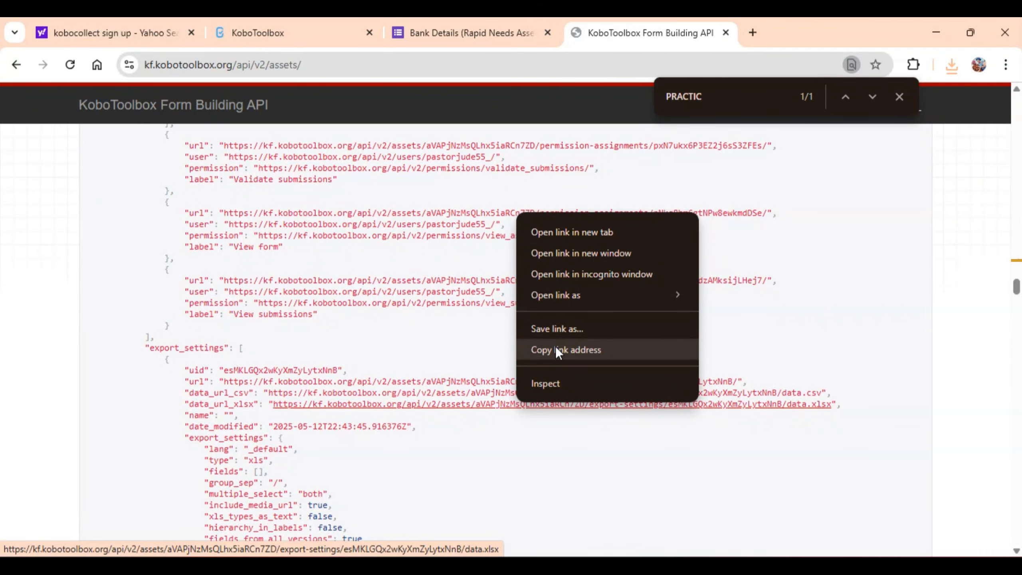
click(558, 353)
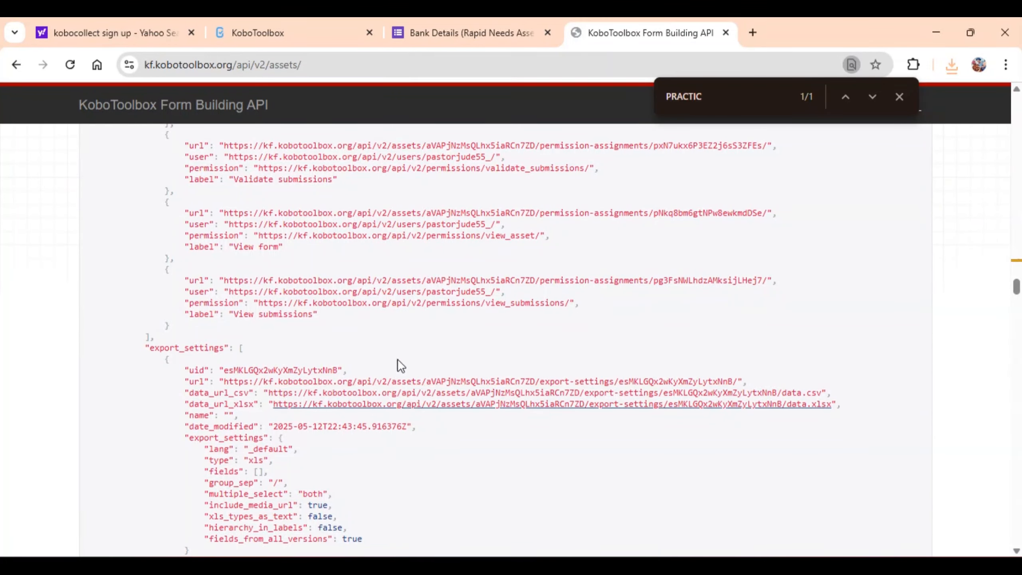
Switch to the Endline_Survey_New workbook in Excel and create a new blank workbook.
mouse_move(503, 565)
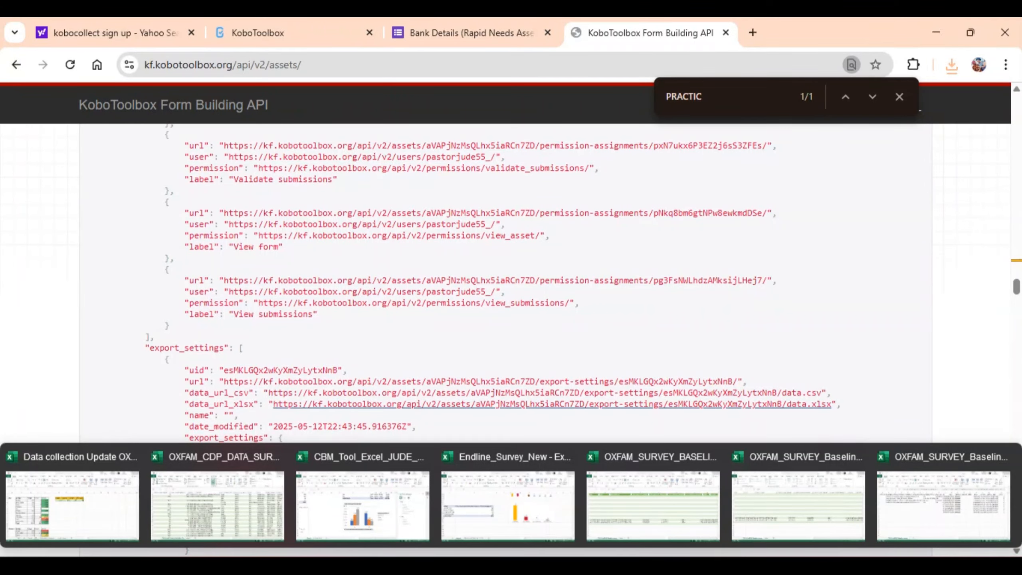
click(483, 491)
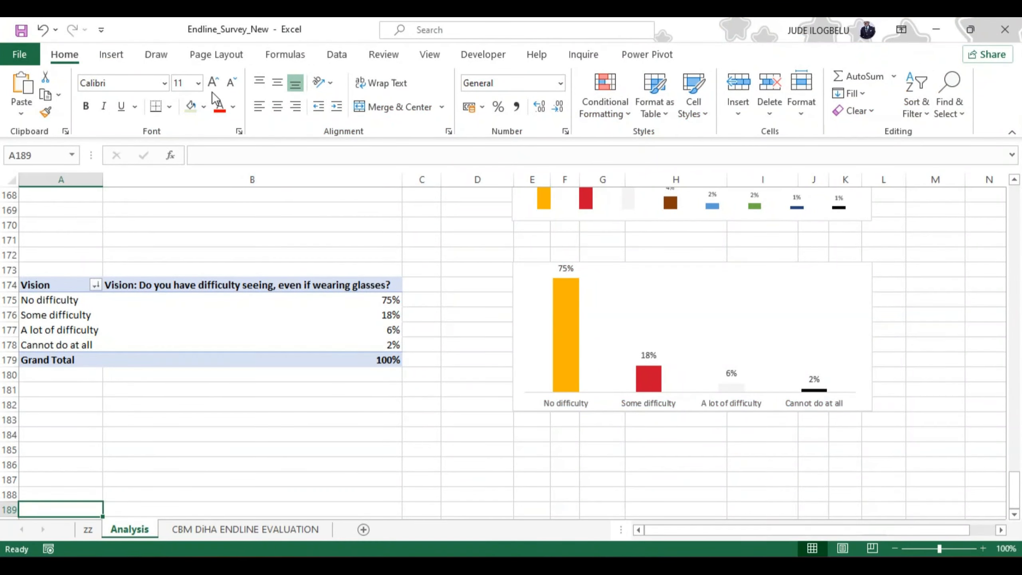
click(21, 54)
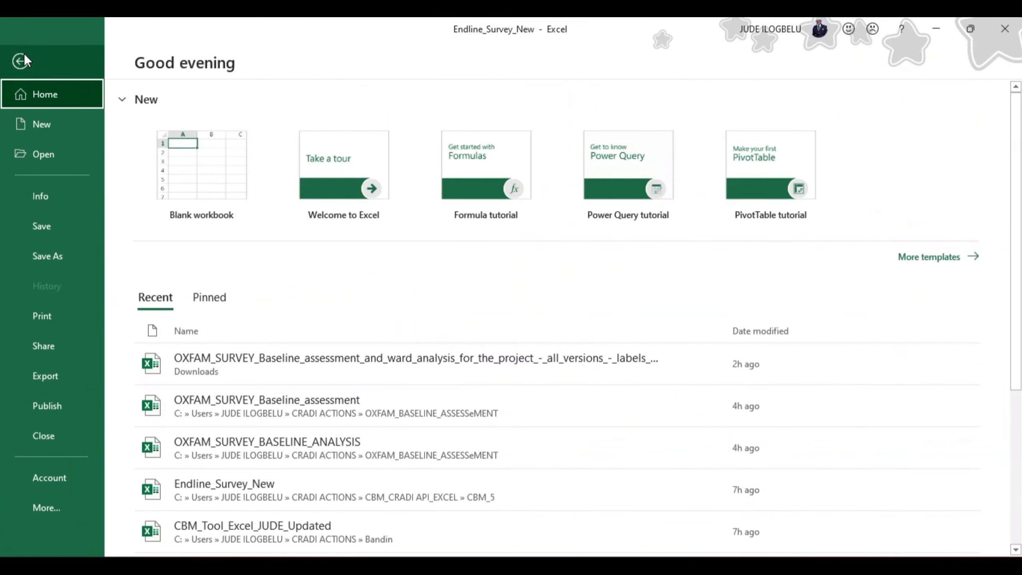
click(198, 158)
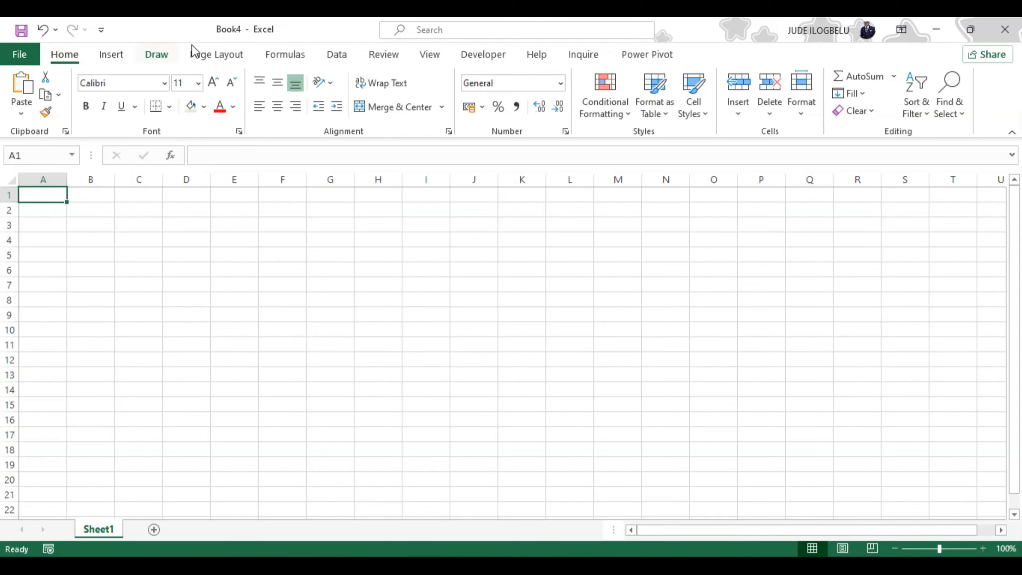
Import web data from the copied data.xlsx link and open its PRACTICE WORK table in Power Query Editor for transformation.
click(337, 55)
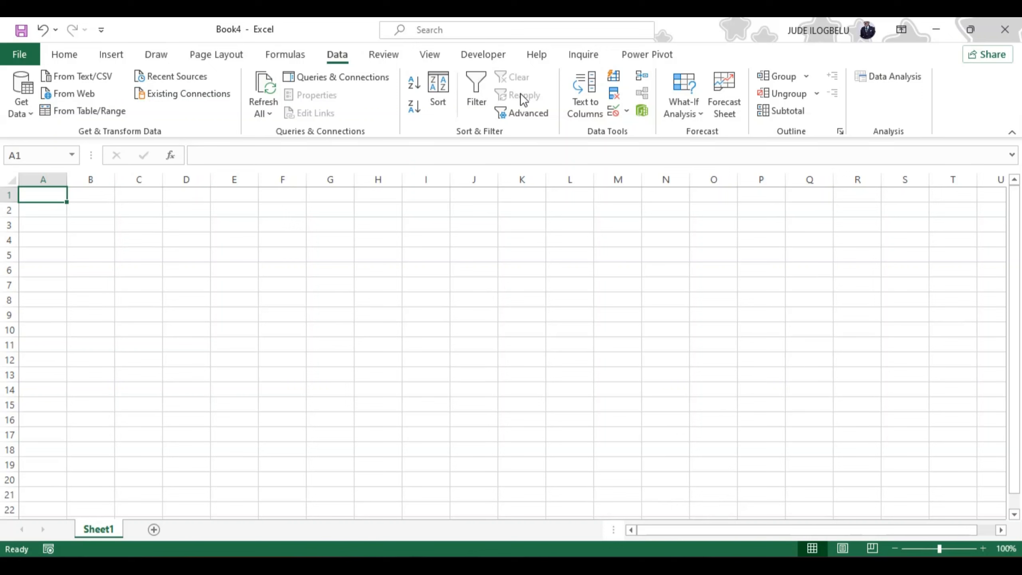
click(73, 95)
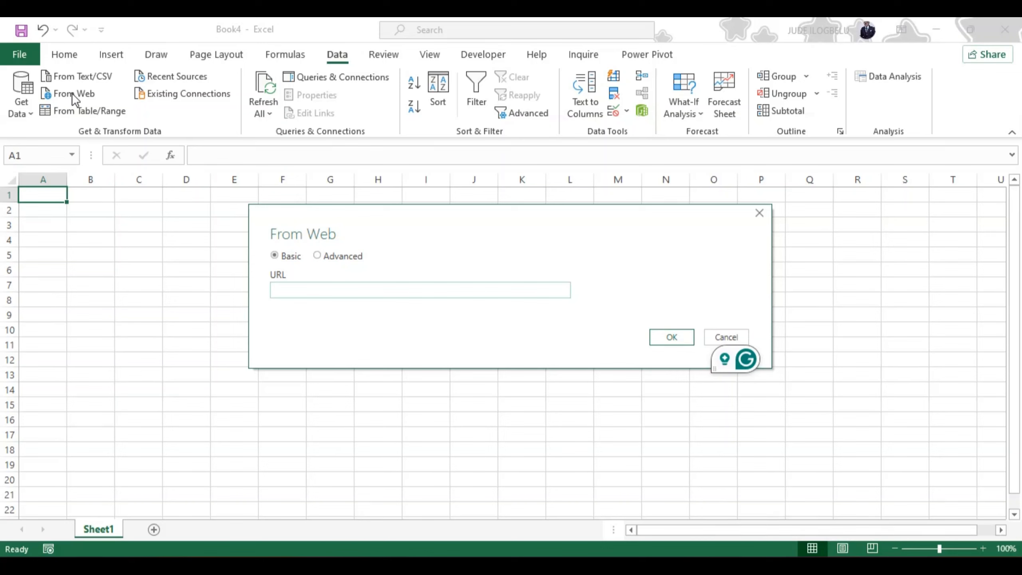
key(ctrl+v)
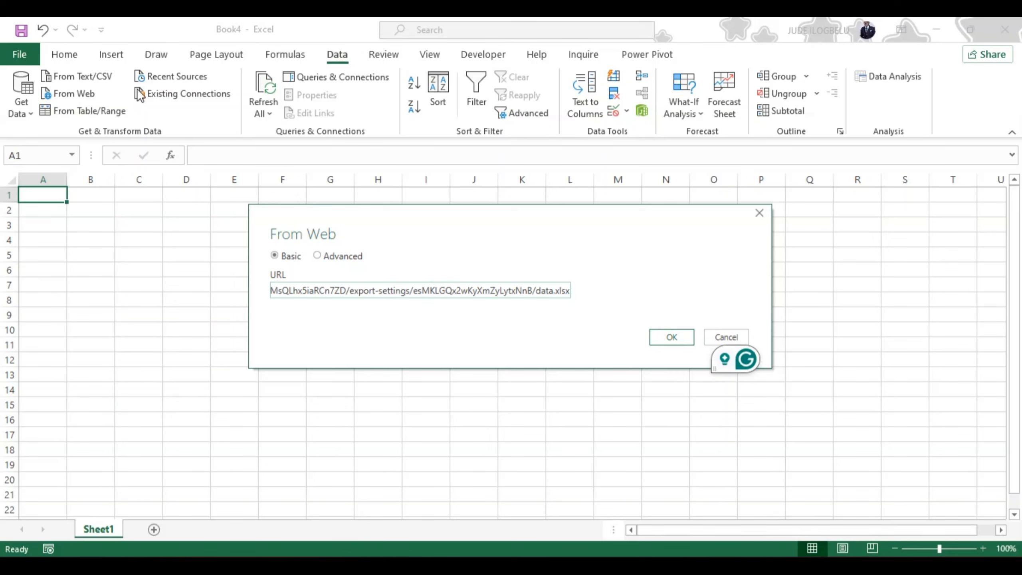
click(679, 338)
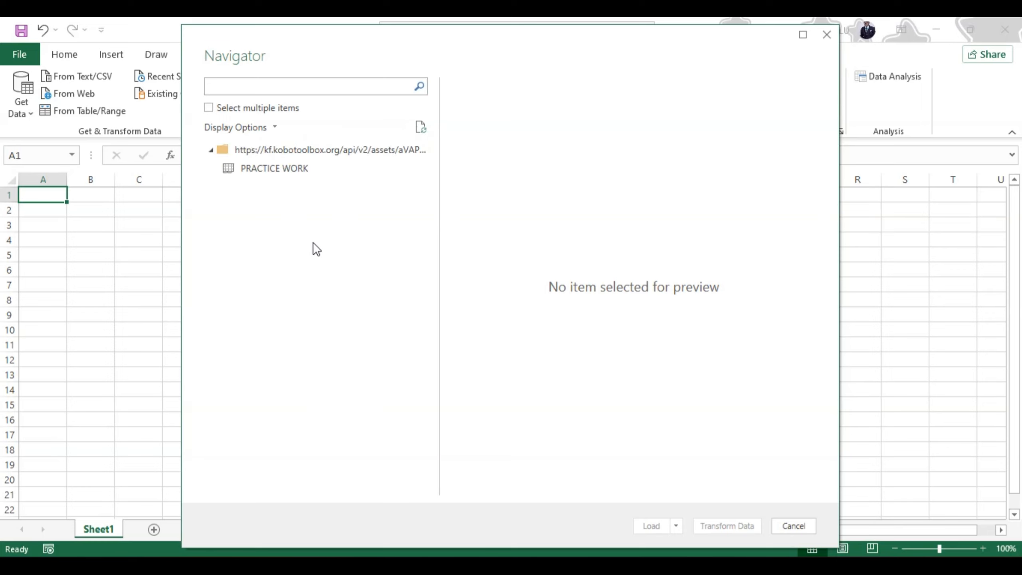
click(275, 169)
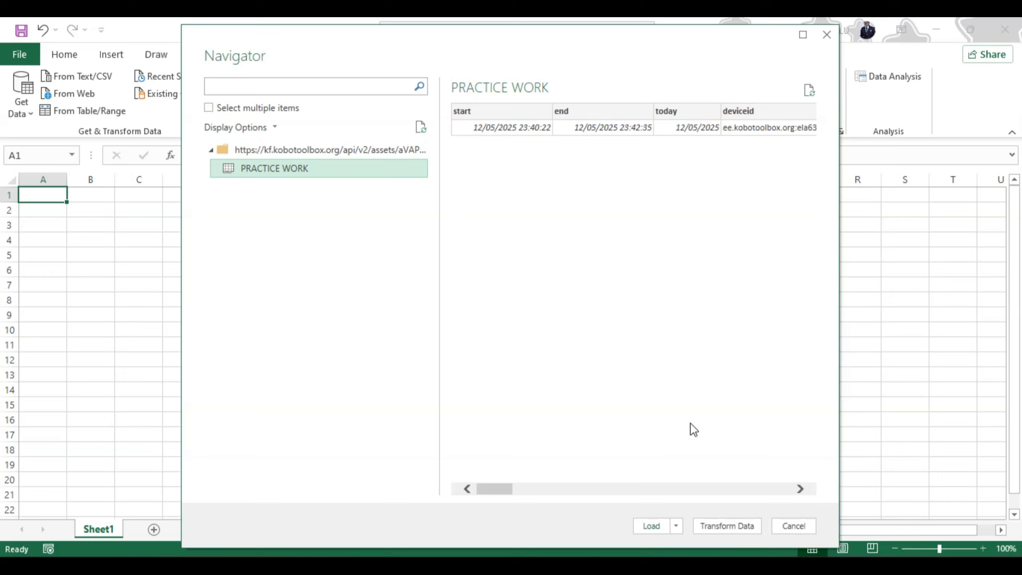
click(709, 526)
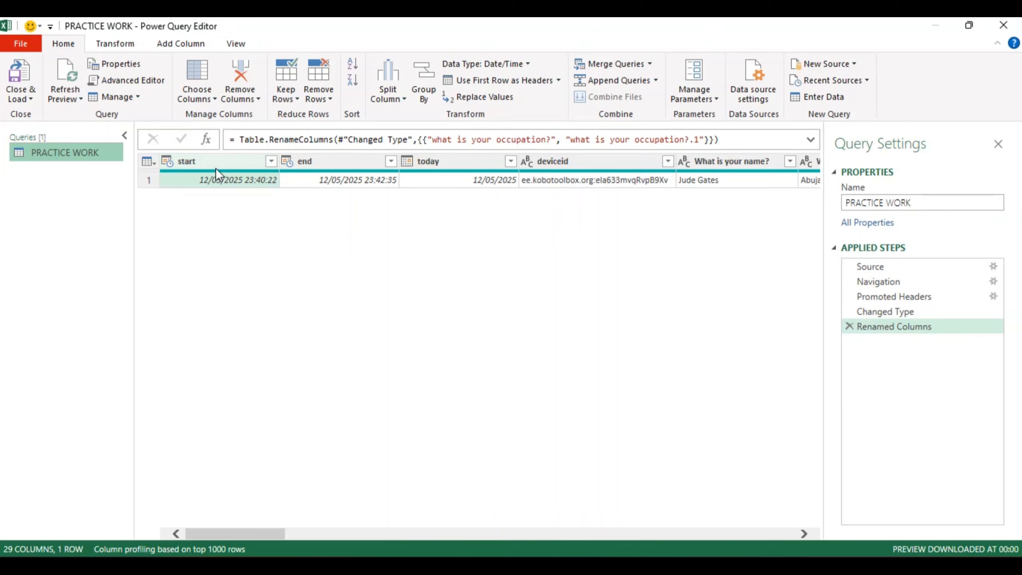
Detect the data type of the start column in the PRACTICE WORK query.
click(111, 37)
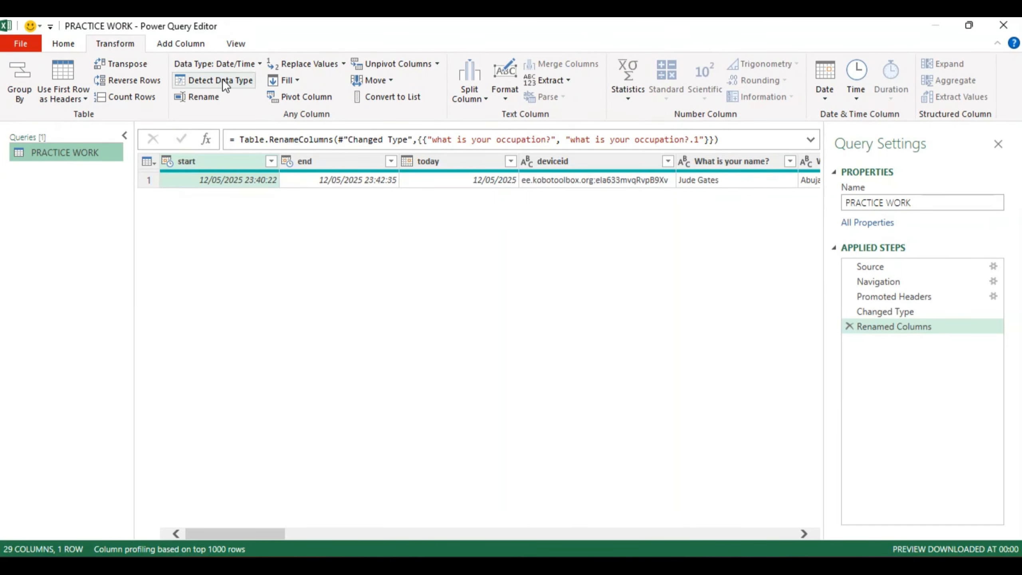
click(199, 80)
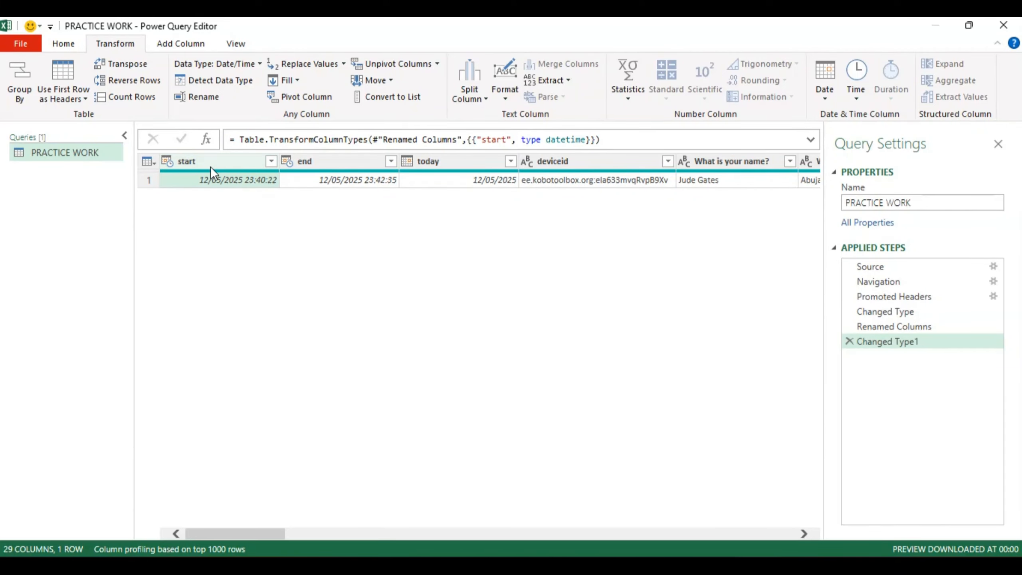
click(146, 161)
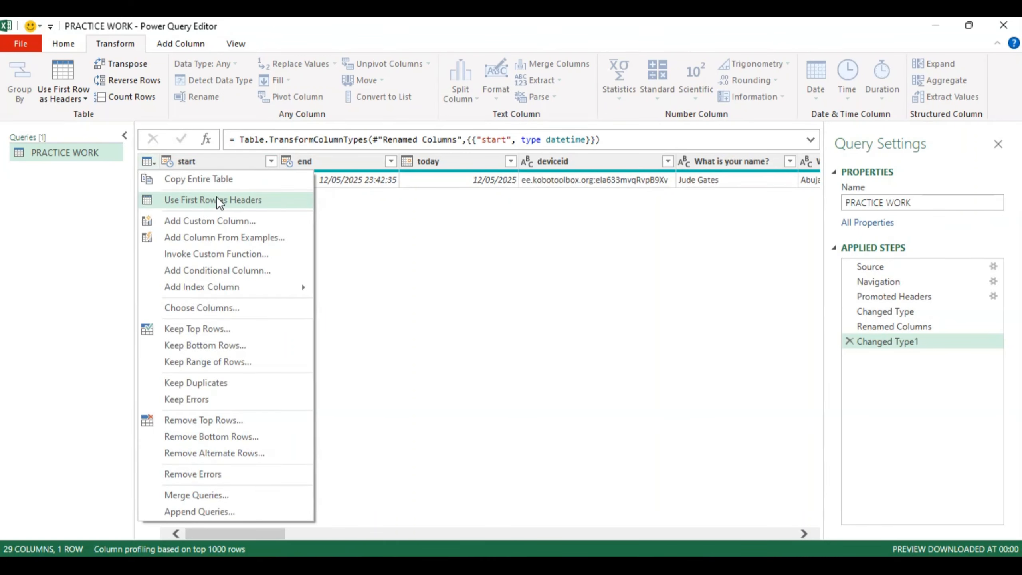
click(329, 216)
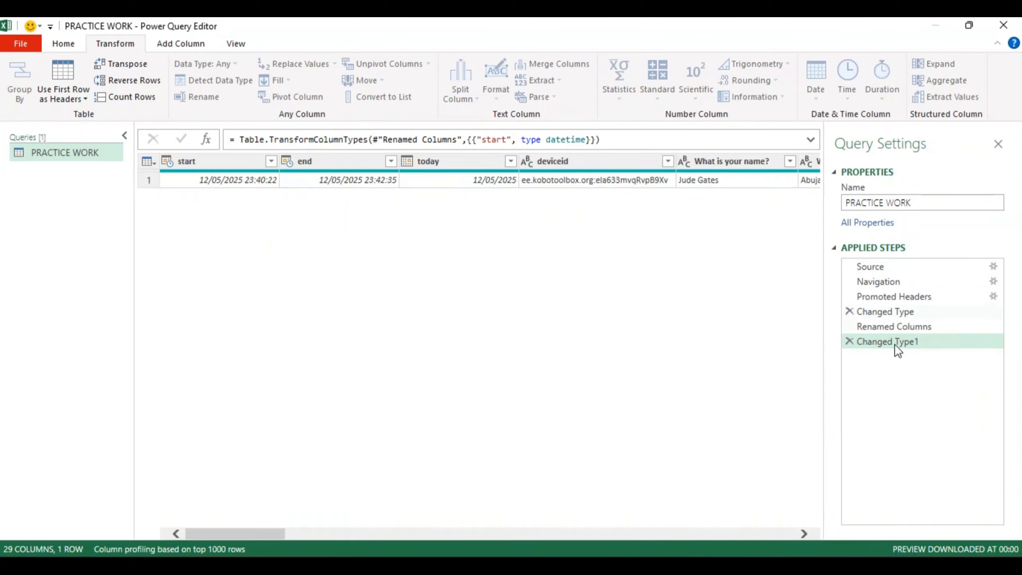
Close and load the PRACTICE WORK query into the workbook, and dismiss the Queries & Connections pane.
click(61, 44)
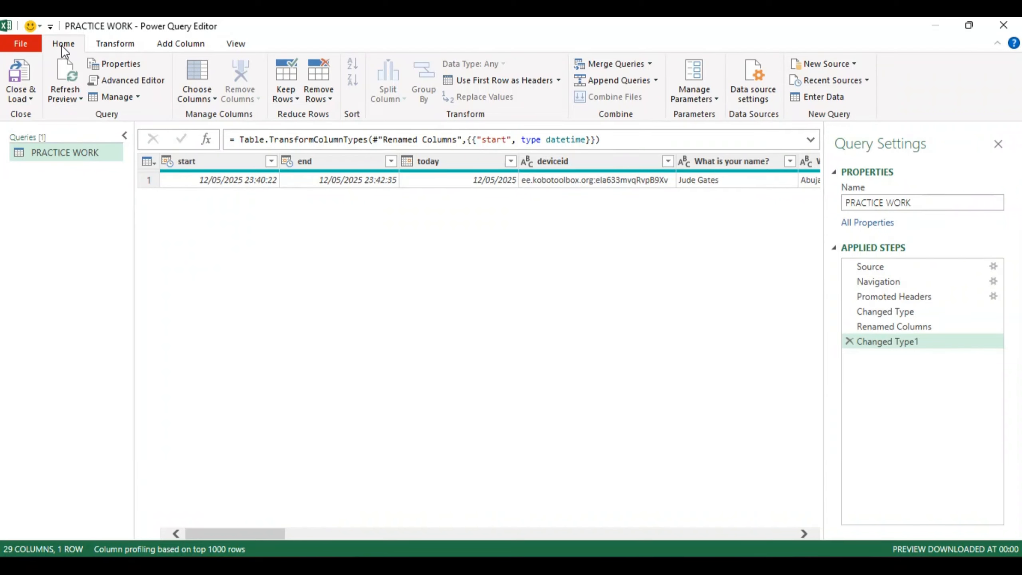
click(29, 96)
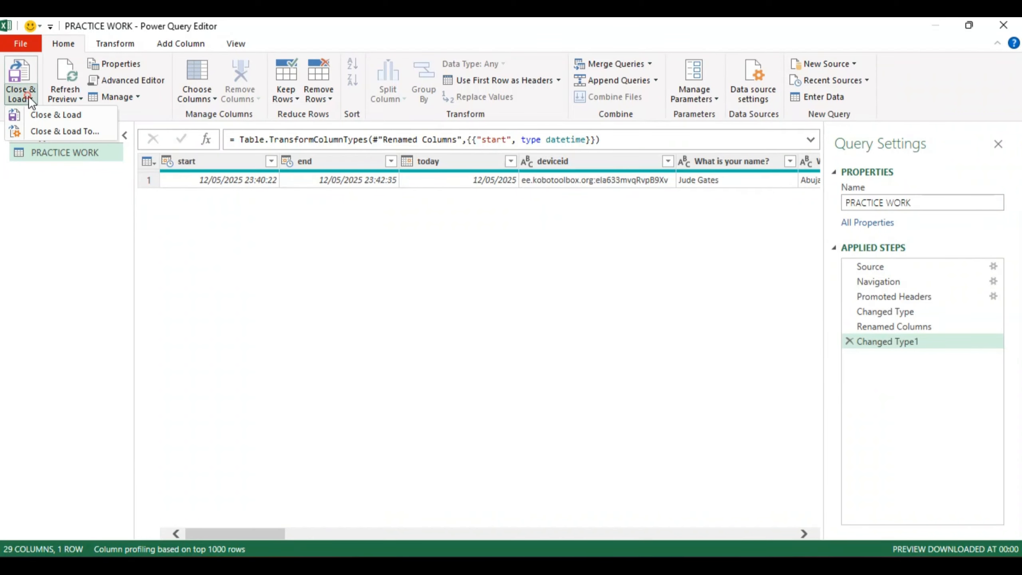
click(49, 115)
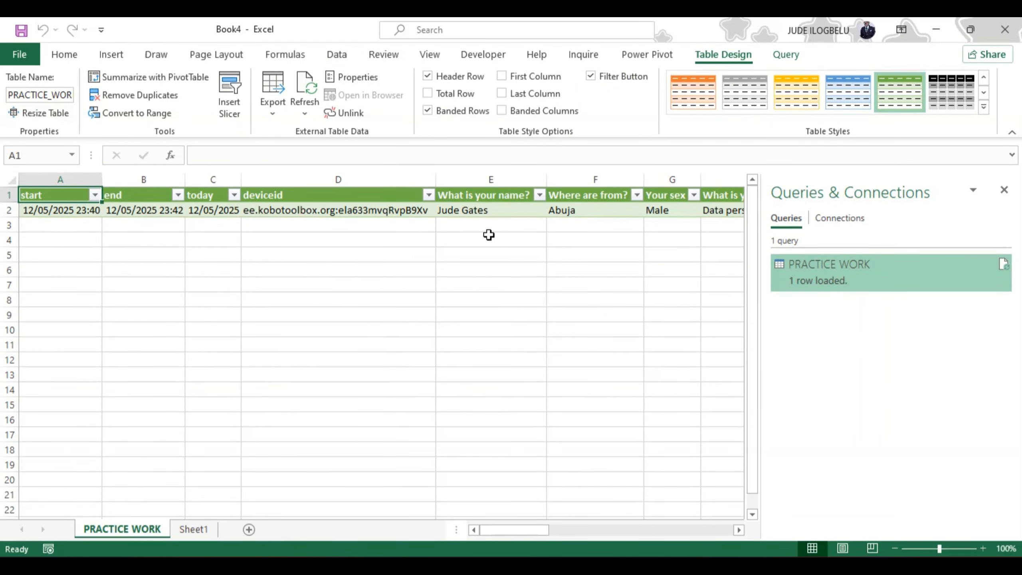
mouse_move(791, 279)
click(1005, 189)
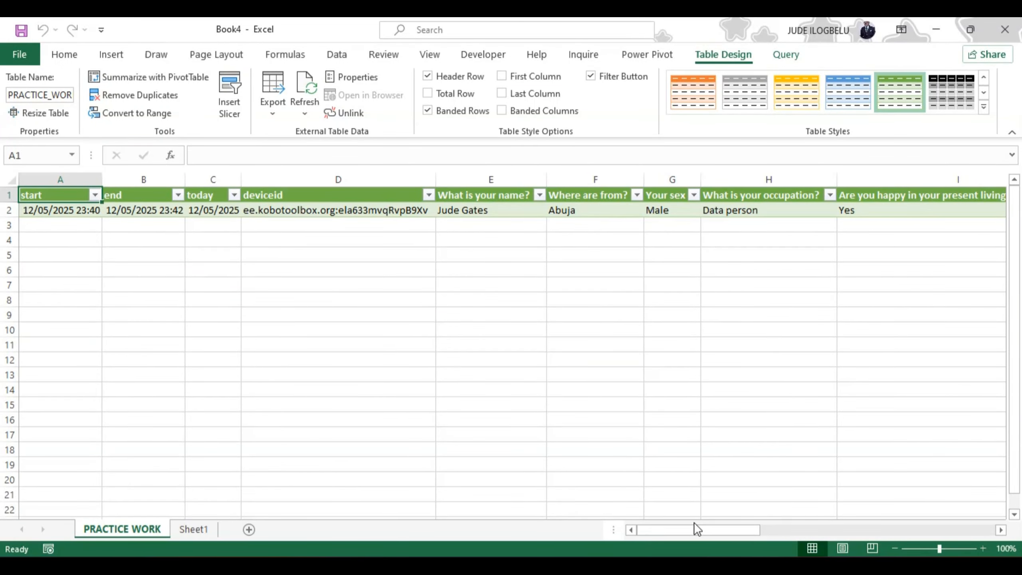
Refresh all data connections of the PRACTICE WORK table to fetch the latest form submissions.
mouse_move(684, 529)
mouse_down()
mouse_move(935, 523)
mouse_move(875, 534)
mouse_move(652, 531)
mouse_up()
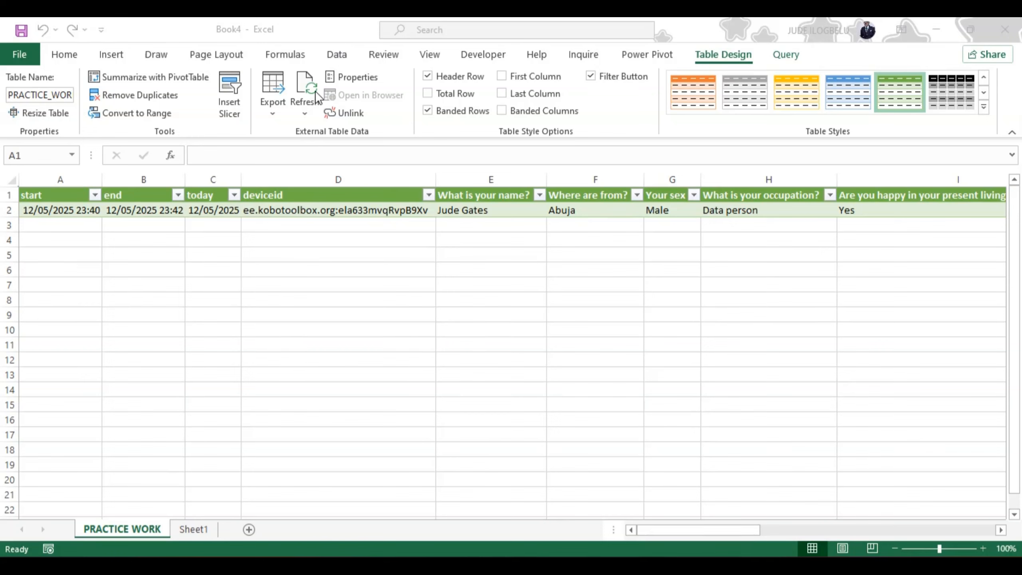
click(305, 113)
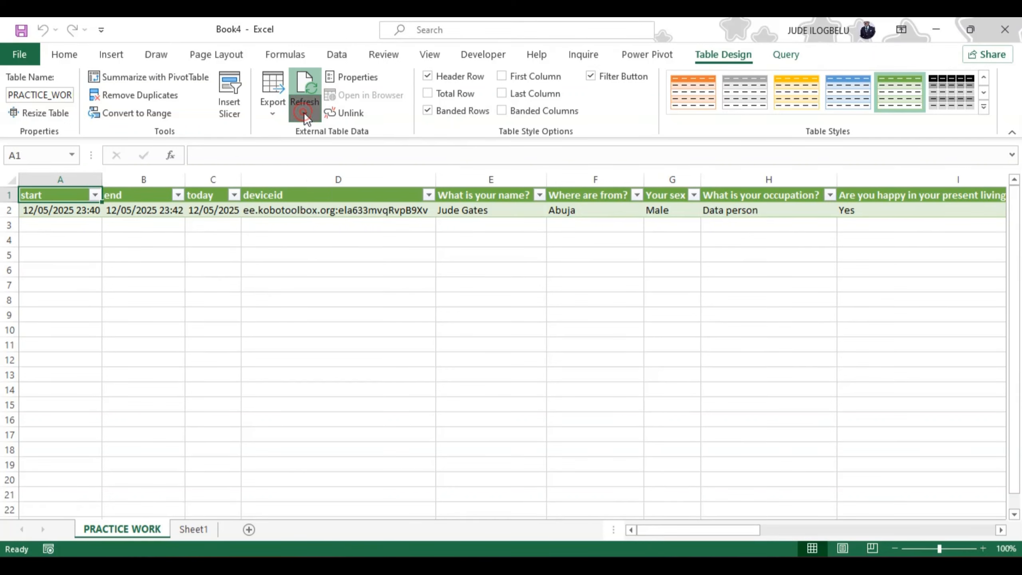
click(304, 114)
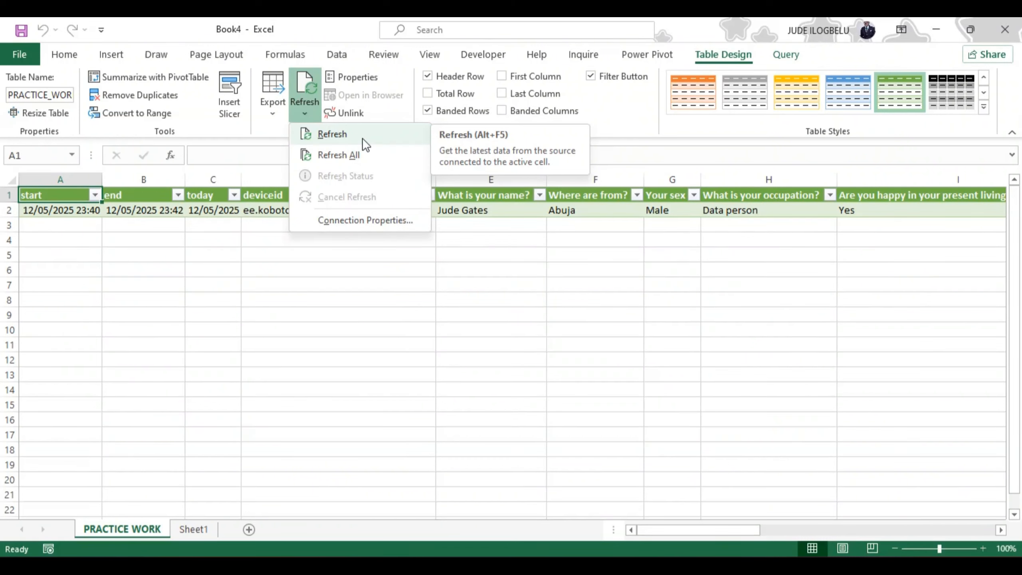
click(329, 157)
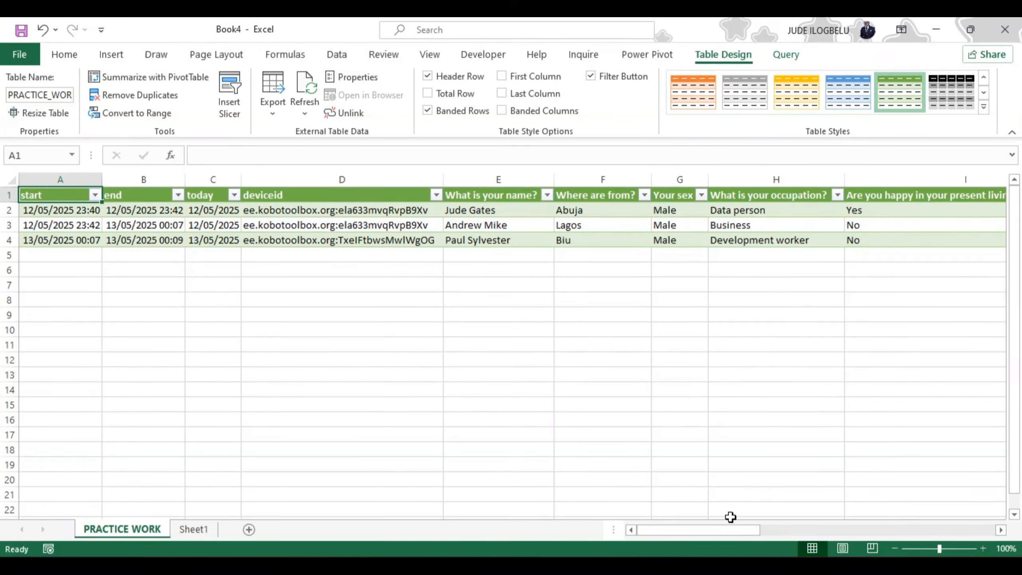
mouse_move(722, 526)
mouse_down()
mouse_move(972, 531)
mouse_move(704, 528)
mouse_up()
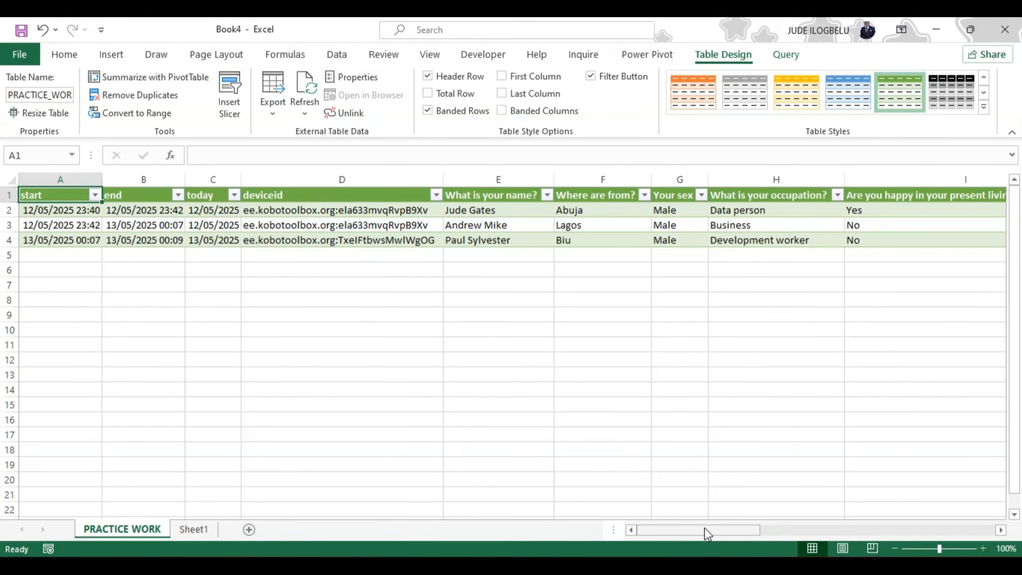